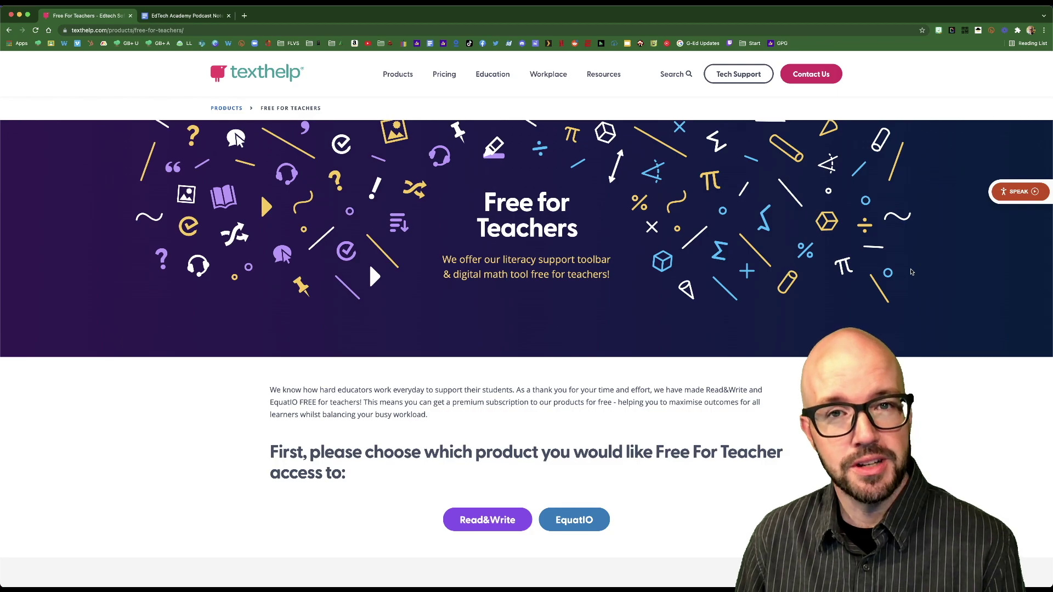
- Go to the EdTech Academy Podcast Notes tab and launch Read&Write from the Extensions menu
key(ctrl+Tab)
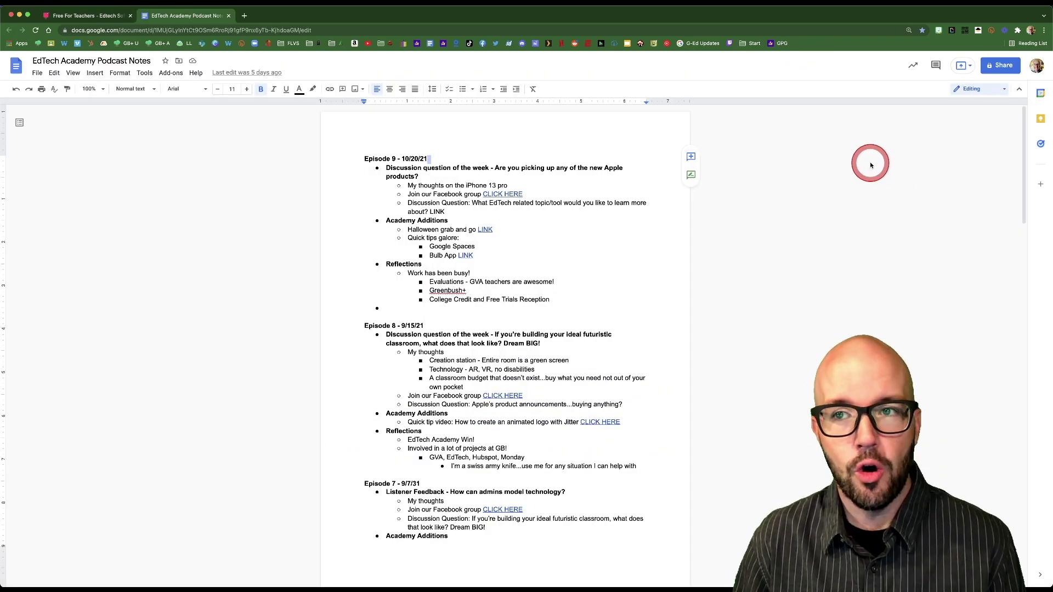
click(1017, 30)
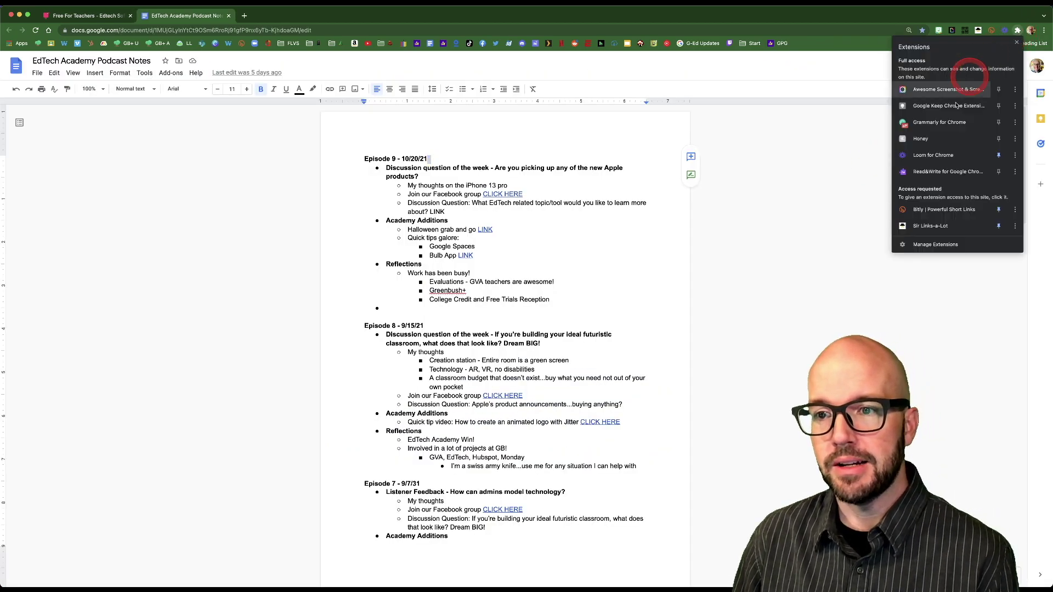
click(936, 171)
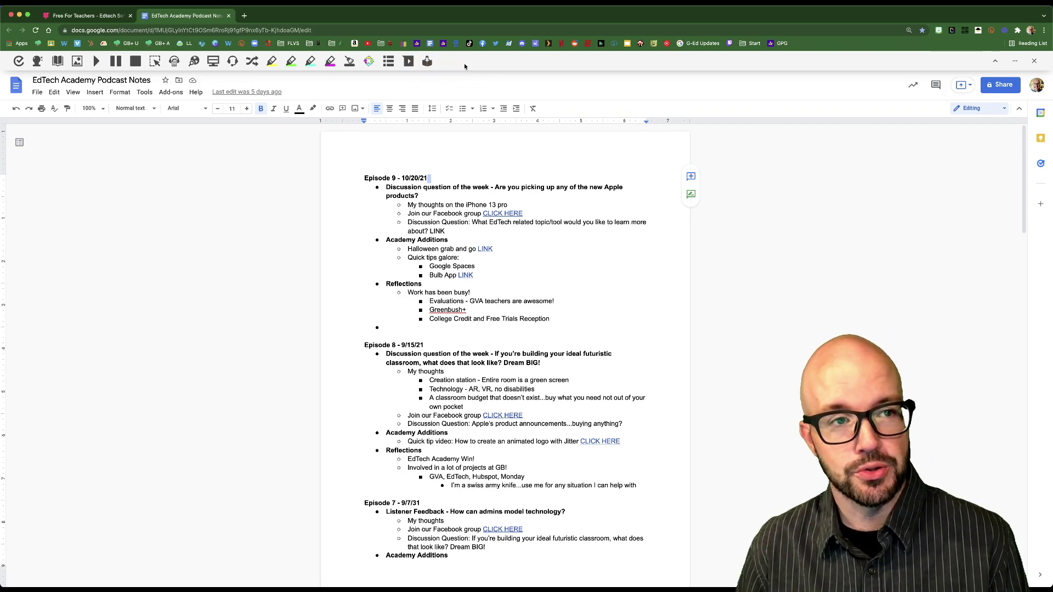
- Run Check It, view the suggestion for the announcements...buying error, then turn Check It off
click(19, 62)
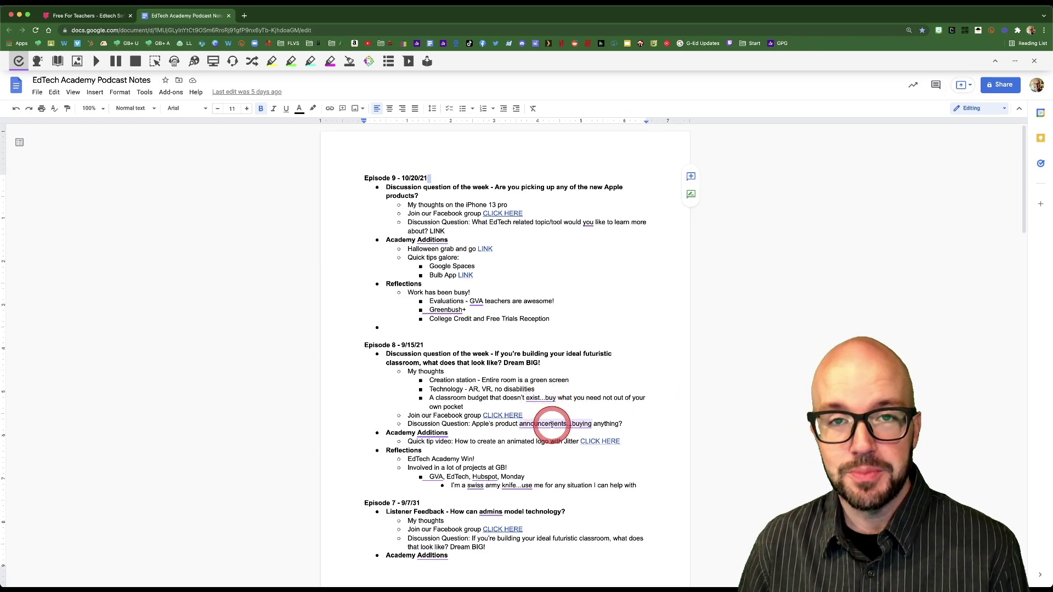
click(552, 424)
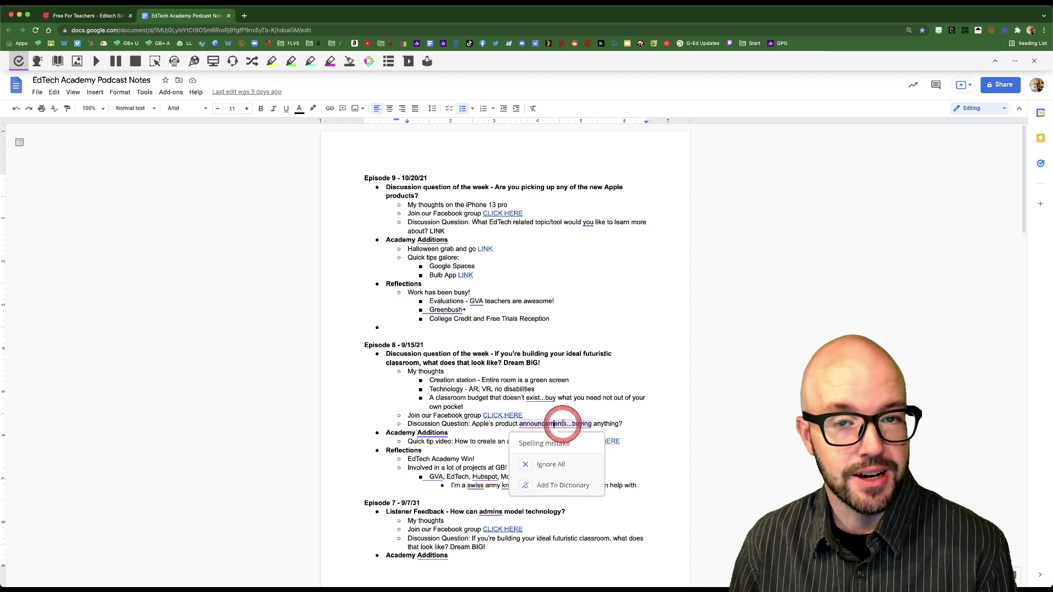
click(19, 61)
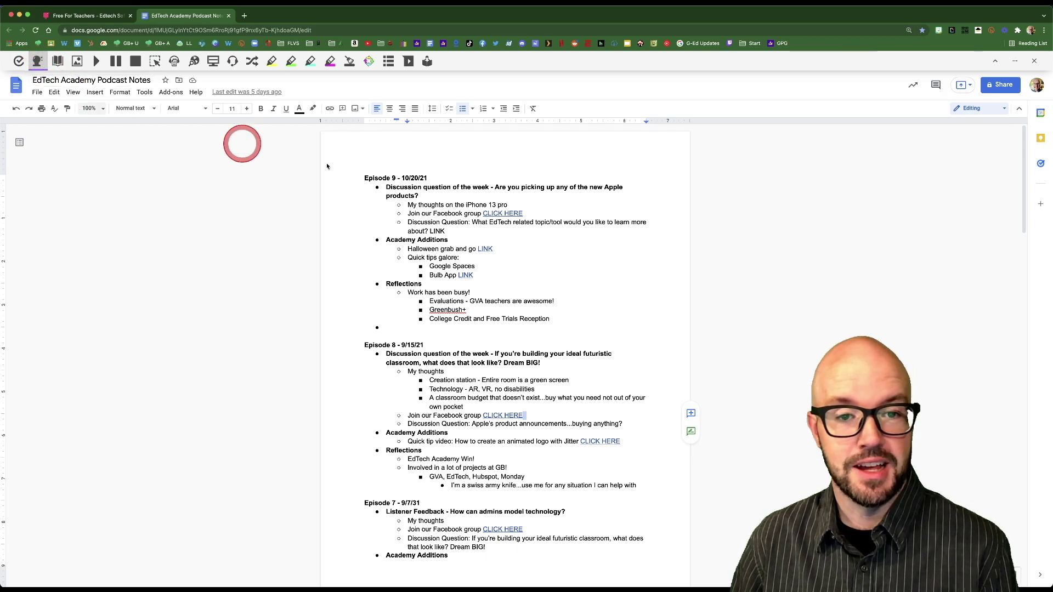
- Use Word Prediction after LINK to build the phrase 'Link Between the two of the world'
click(449, 231)
click(451, 230)
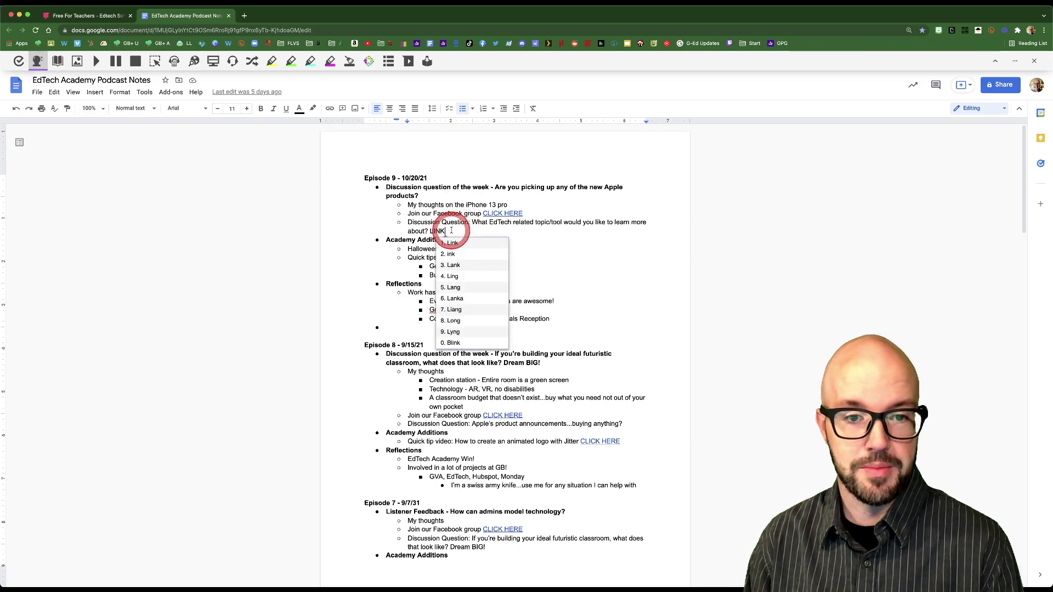
click(453, 243)
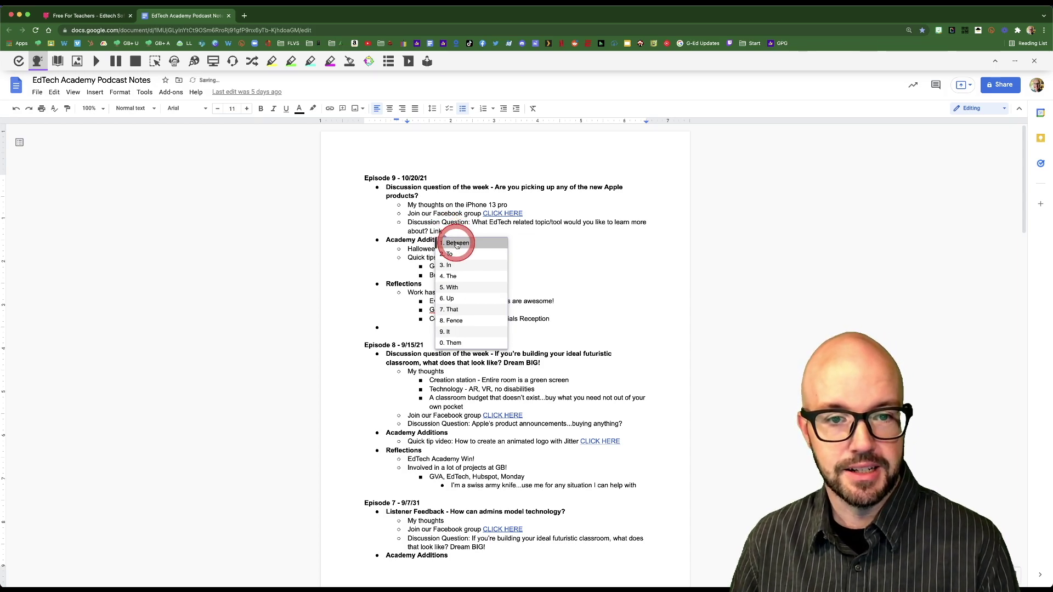
click(456, 244)
text(tween the)
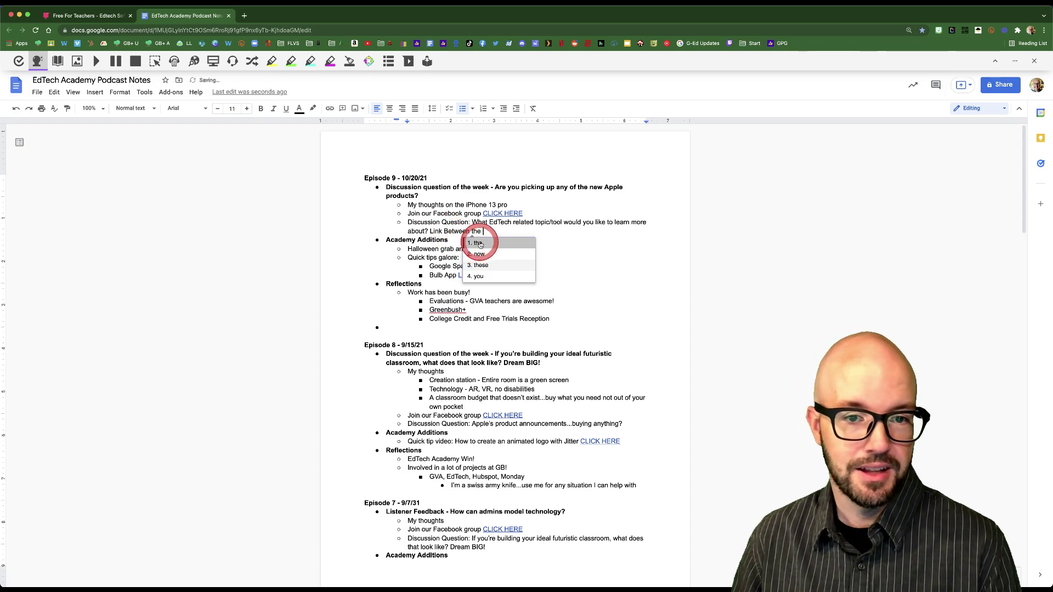
click(490, 247)
click(491, 246)
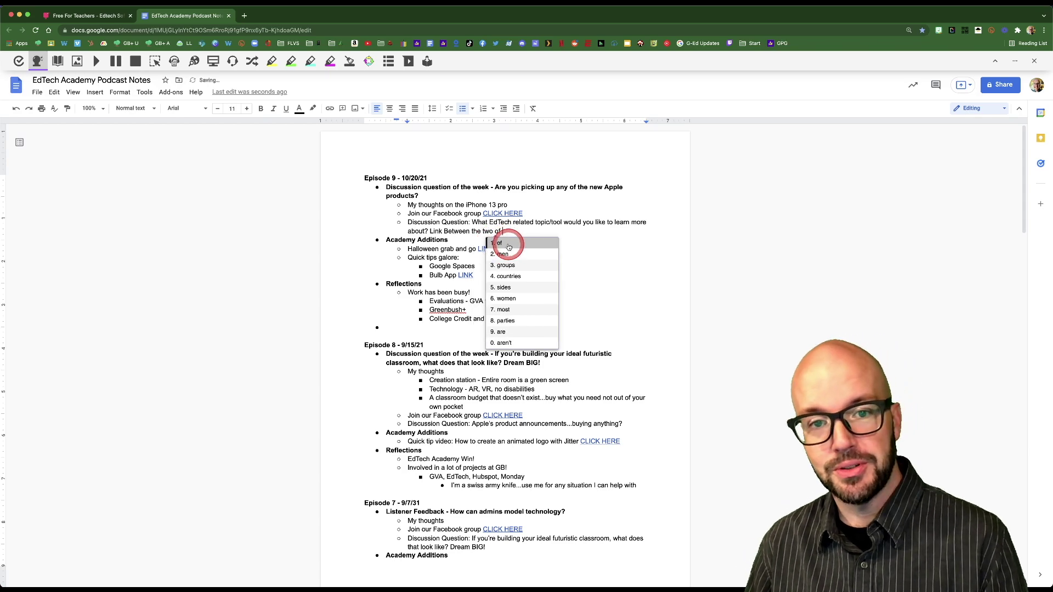
click(507, 245)
click(508, 244)
click(521, 244)
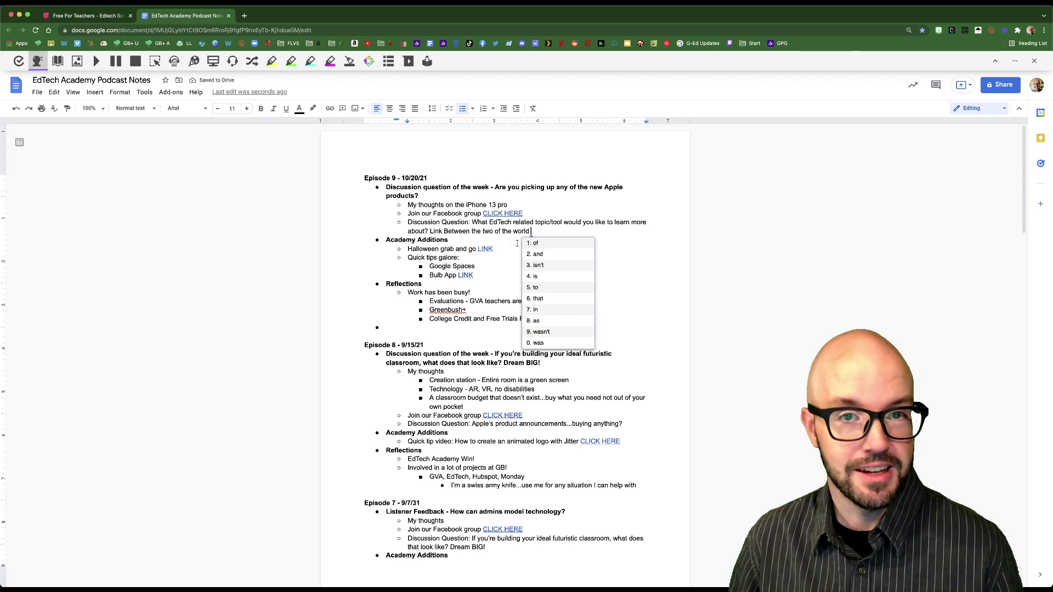
click(517, 244)
- Undo the predicted words back to LINK and look up dictionary definitions for LINK and would
key(ctrl+z)
click(58, 61)
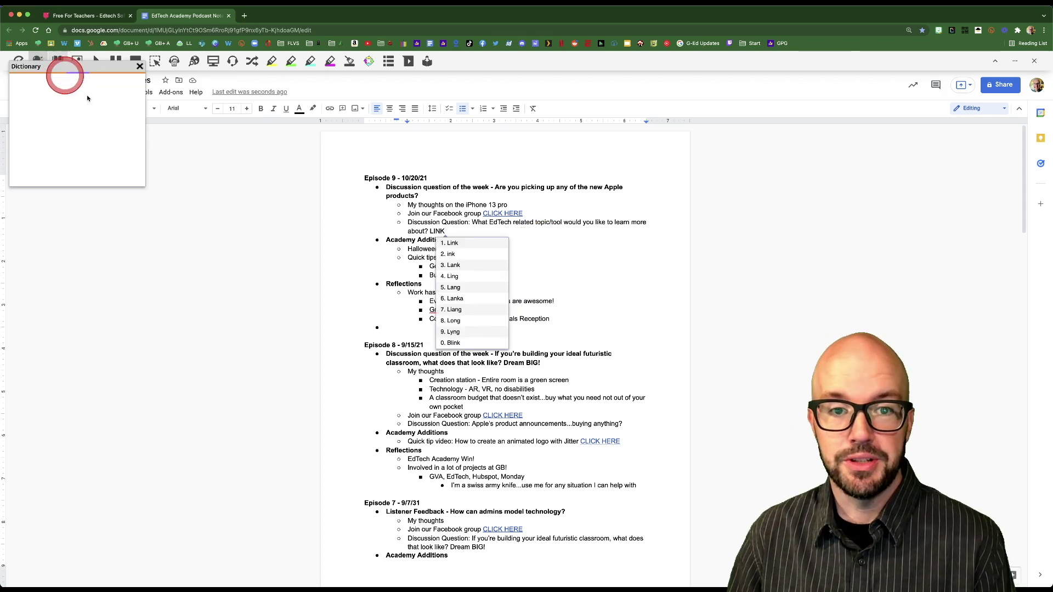
click(346, 198)
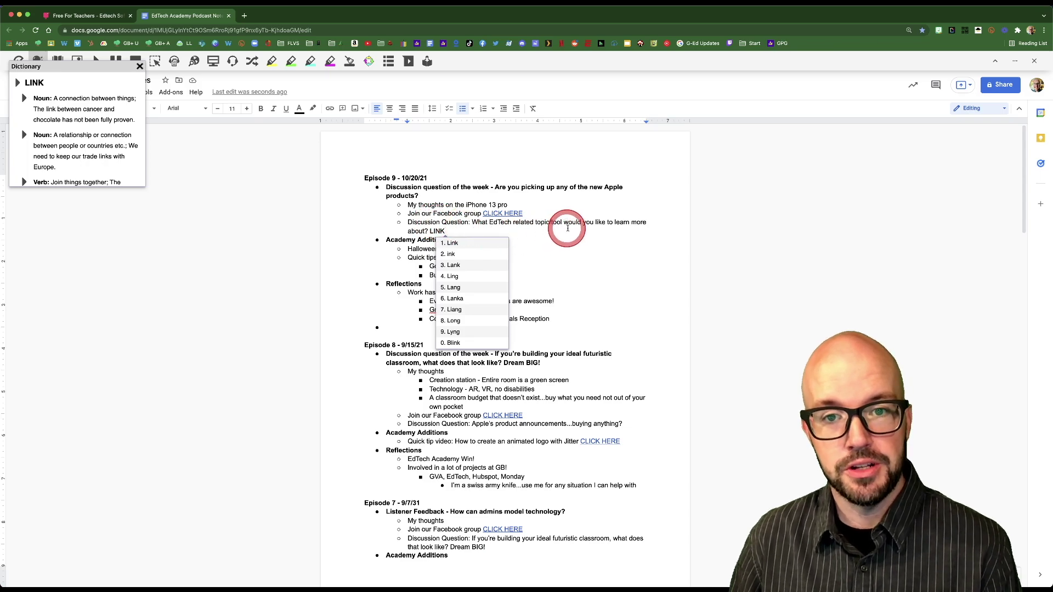
click(573, 222)
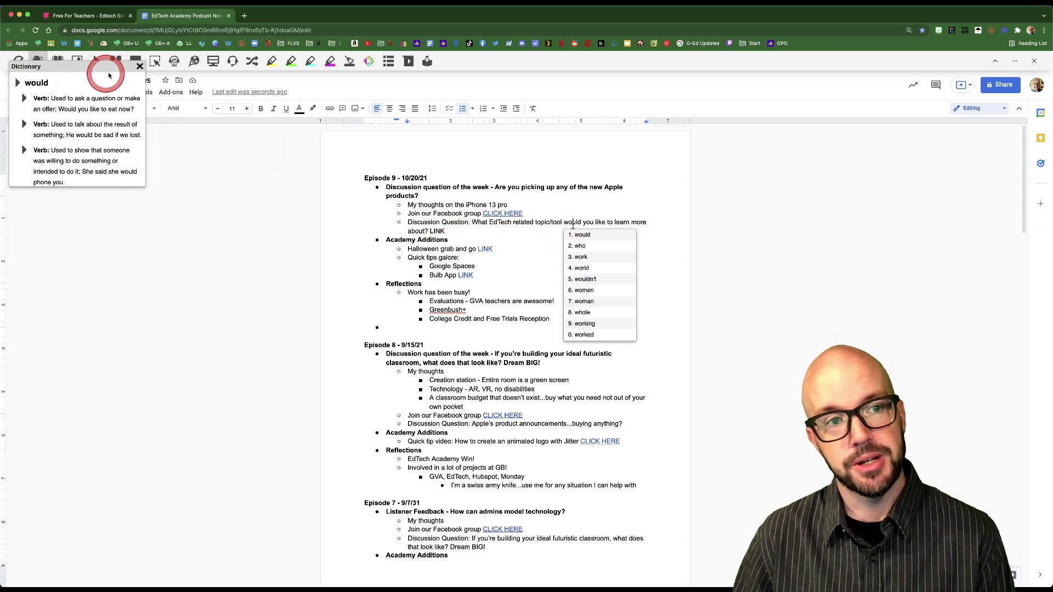
- View Picture Dictionary symbols for would and picking, then close the Picture Dictionary
click(79, 63)
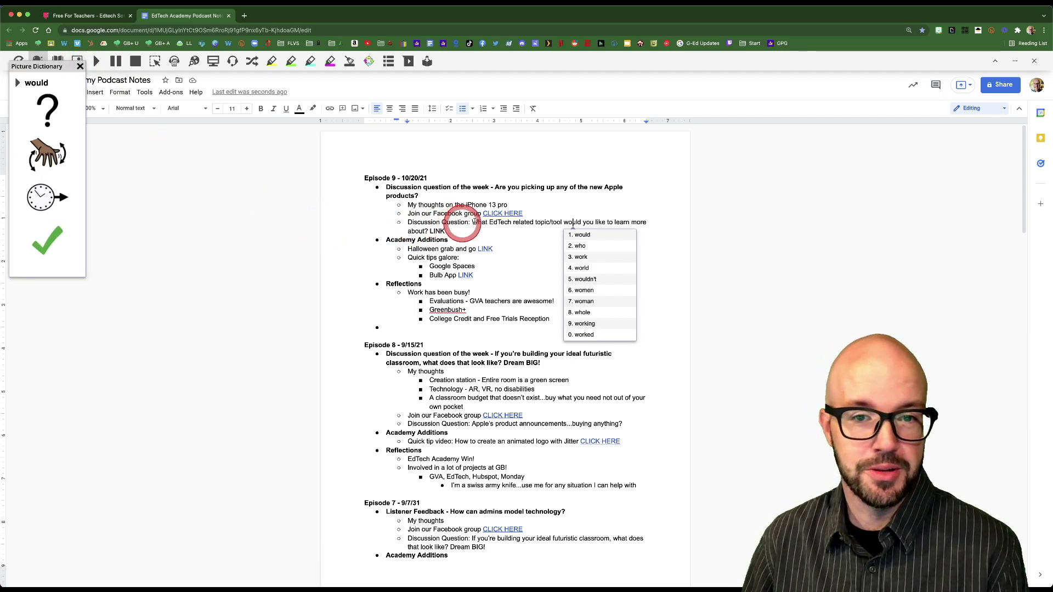
click(531, 188)
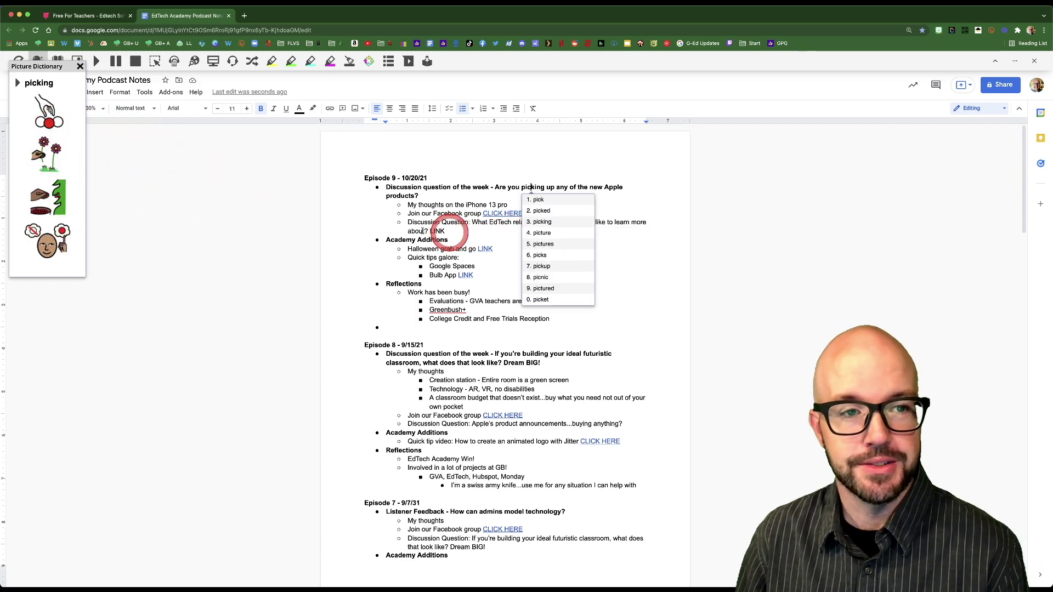
click(80, 66)
- Read the Apple products question aloud, pause it, and place a Screen Masking strip at the first bullet
click(96, 64)
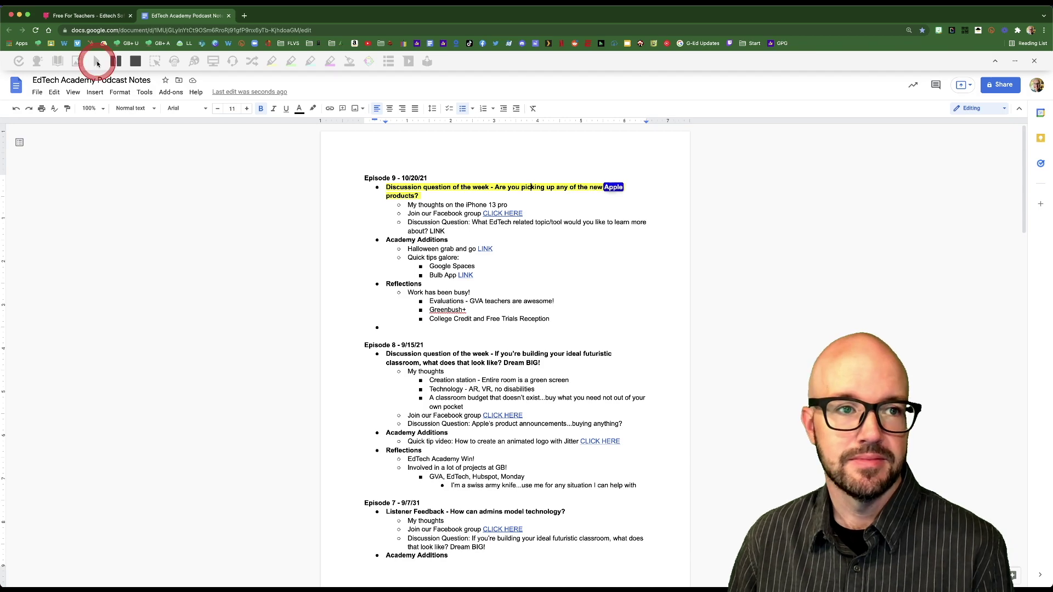
click(117, 62)
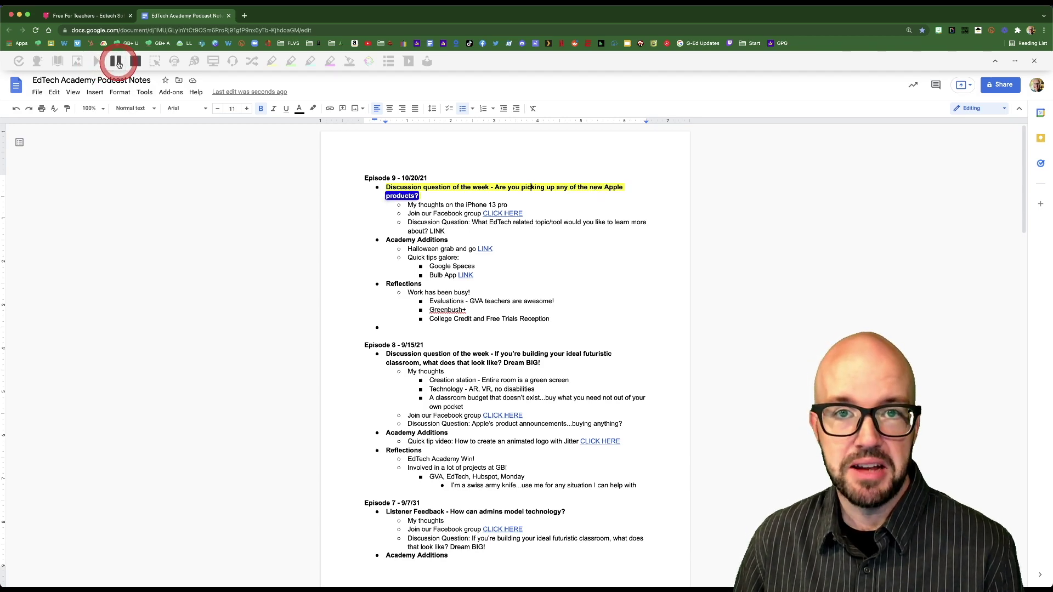
click(213, 61)
click(363, 187)
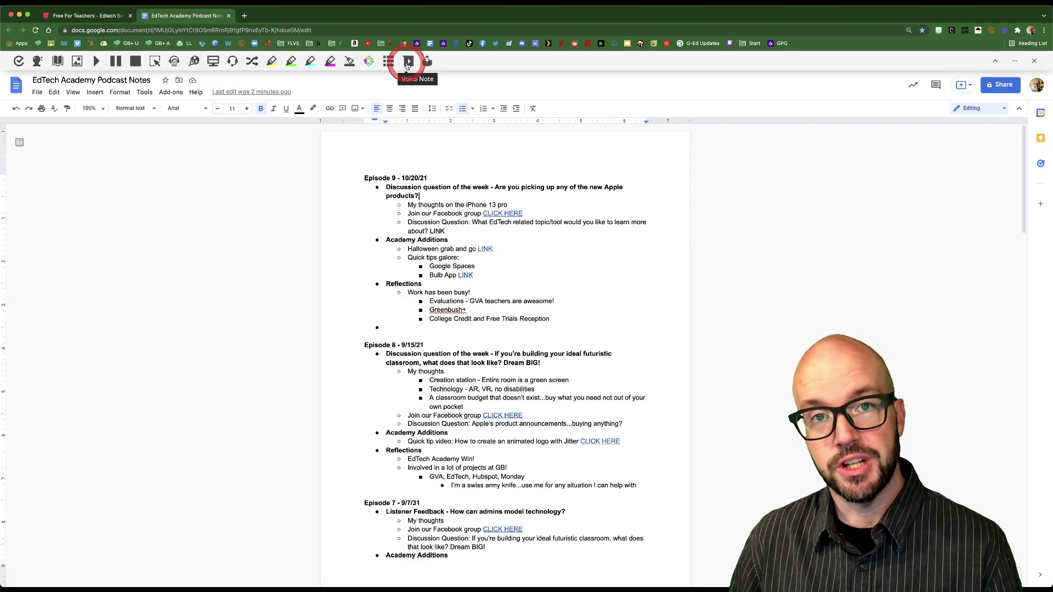
- Record a voice note, insert it as a comment on 'products', and play then pause it
click(407, 63)
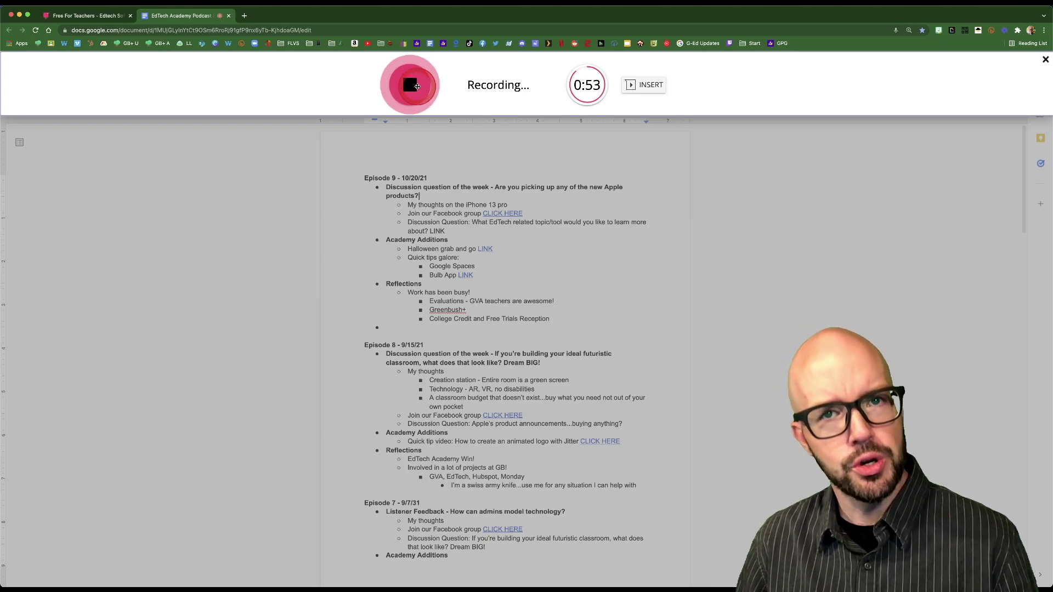
click(416, 87)
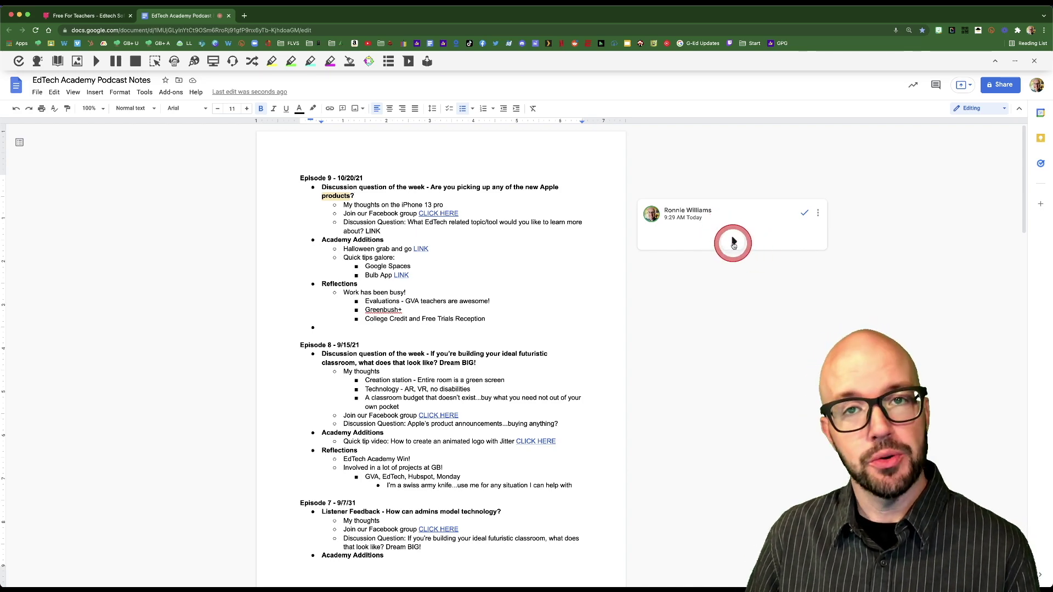
click(733, 242)
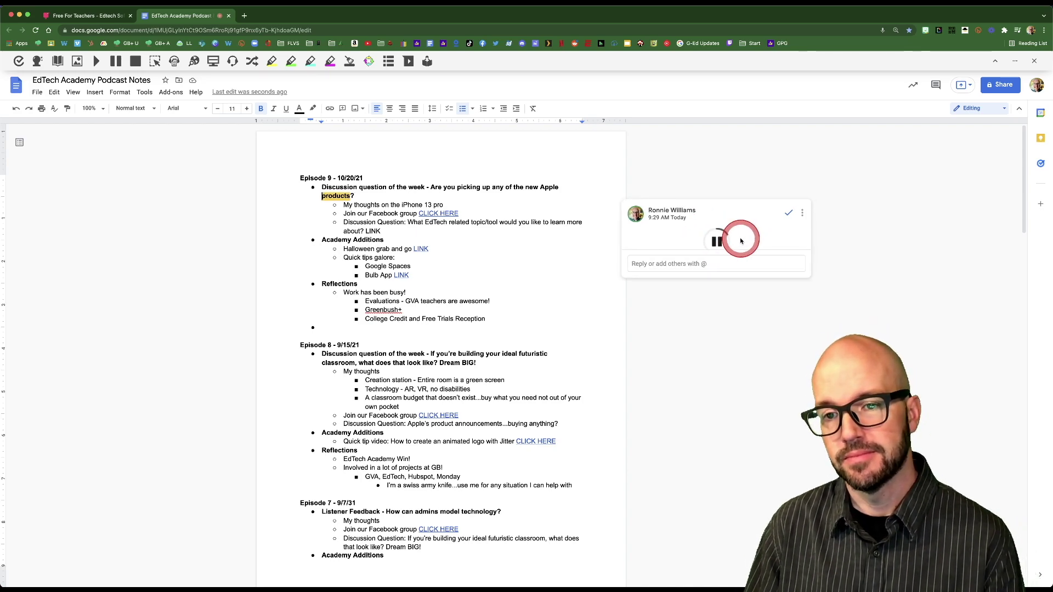
click(716, 241)
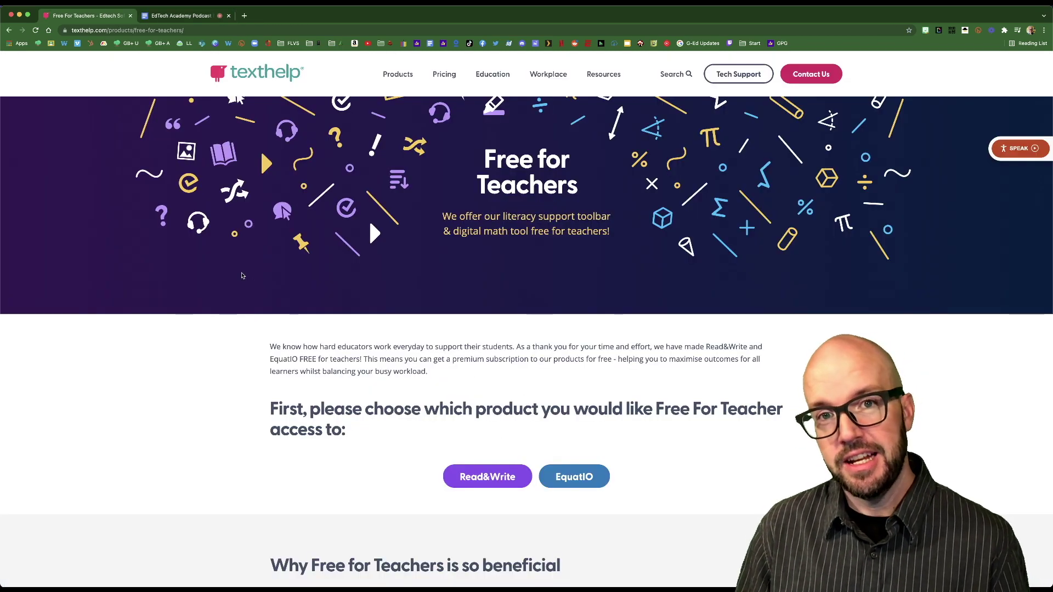
- Scroll down Texthelp's Free for Teachers page to the Read&Write and EquatIO access offers
click(243, 271)
scroll(244, 270, down, 2)
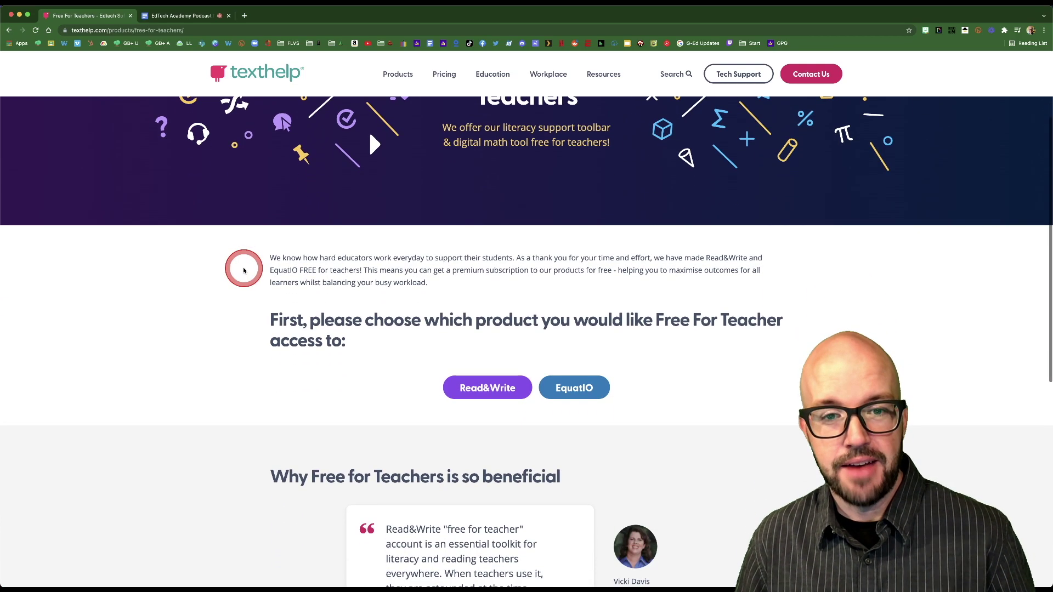
scroll(244, 271, down, 2)
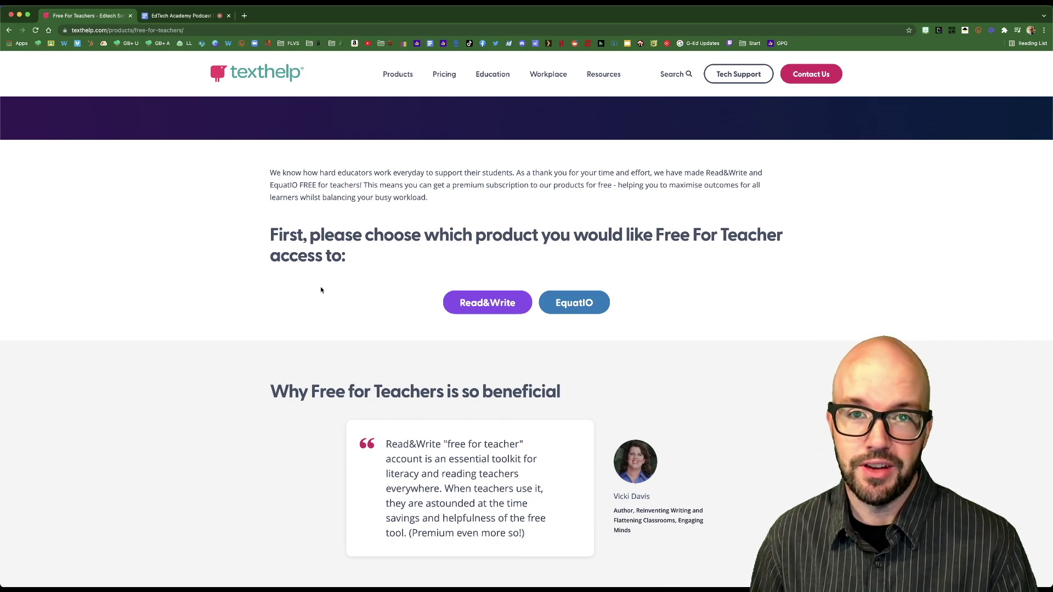
scroll(320, 289, up, 4)
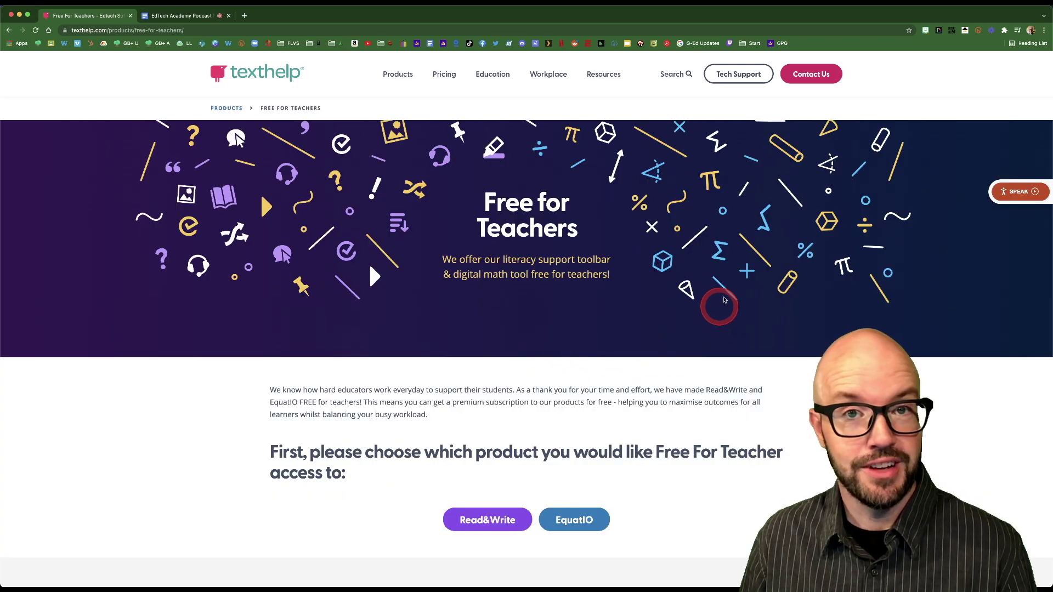